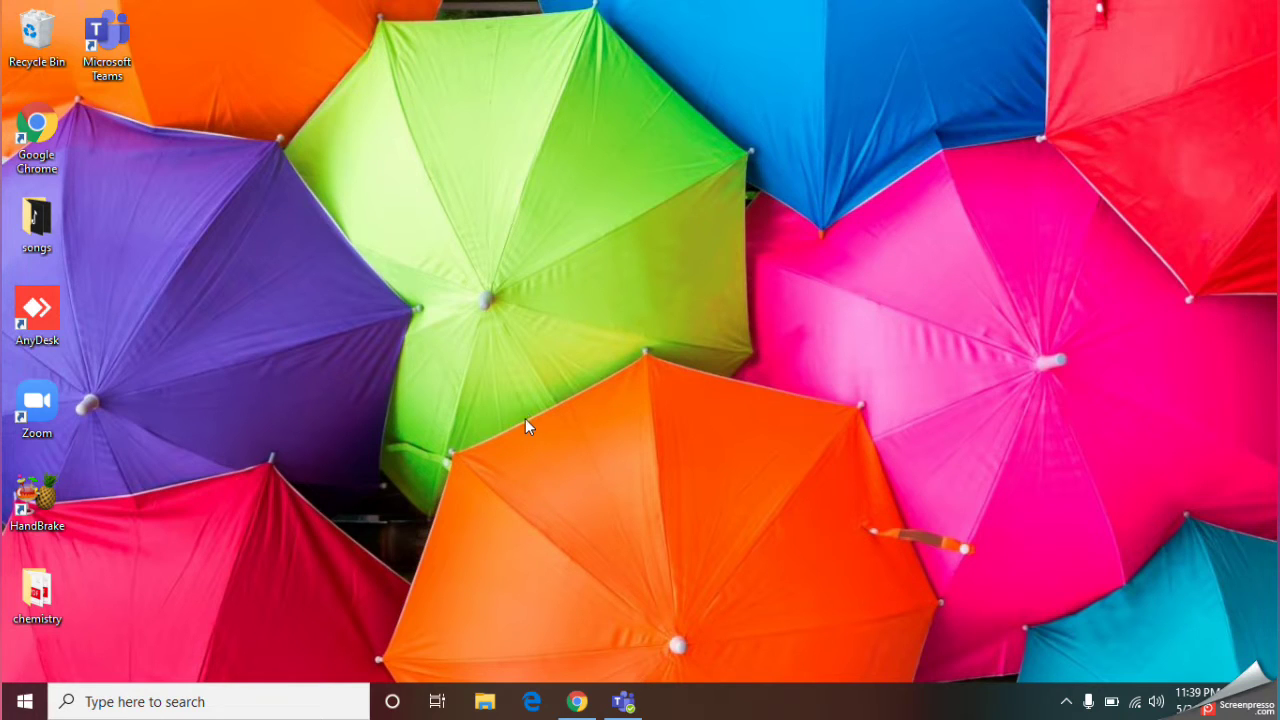
- Launch Microsoft Teams and bring up the Join or create a team page
{"action": "double_click", "coordinate": [113, 84]}
{"action": "left_click", "coordinate": [624, 702]}
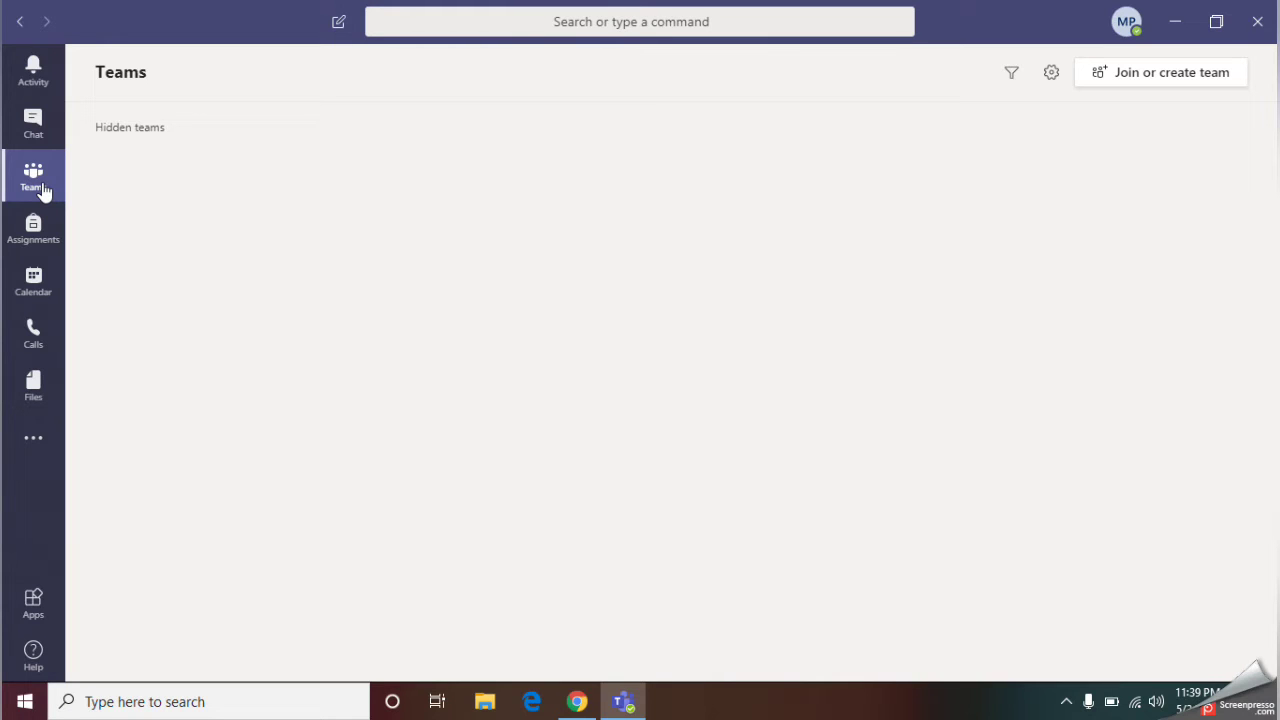
{"action": "left_click", "coordinate": [1168, 89]}
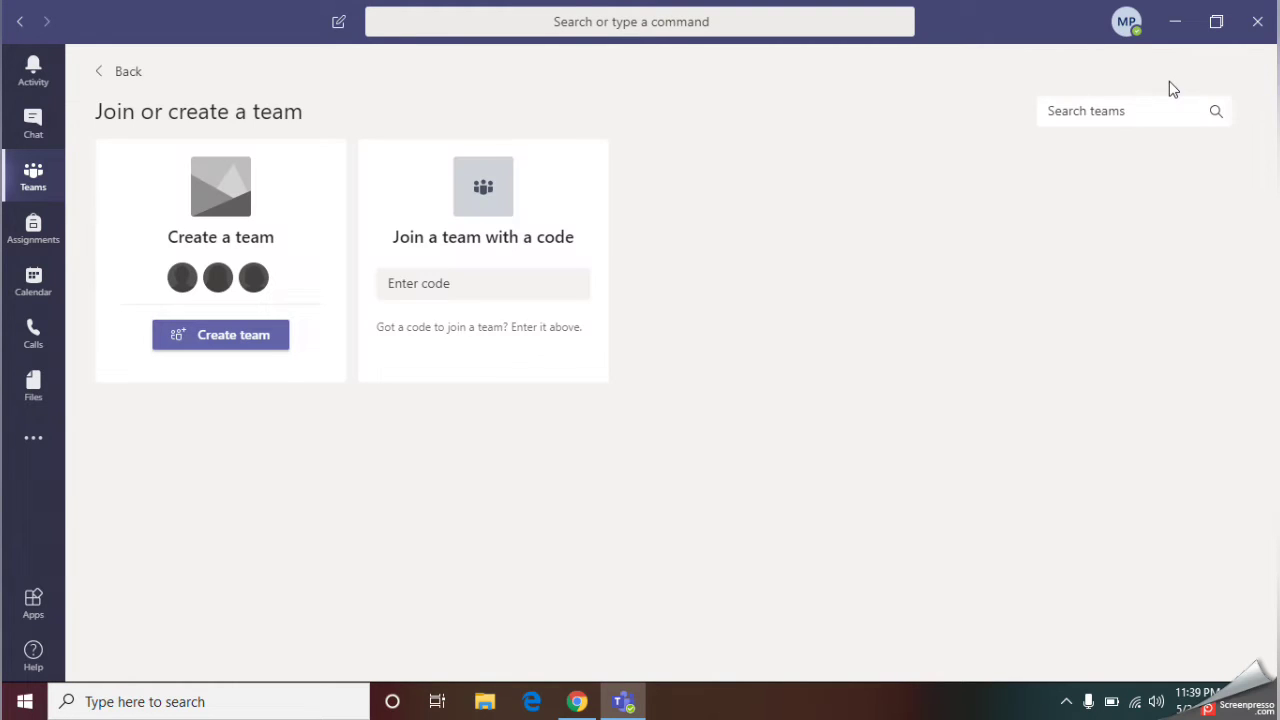
- Create a Class-type team named 'Grade 11' and continue to the next screen
{"action": "left_click", "coordinate": [247, 341]}
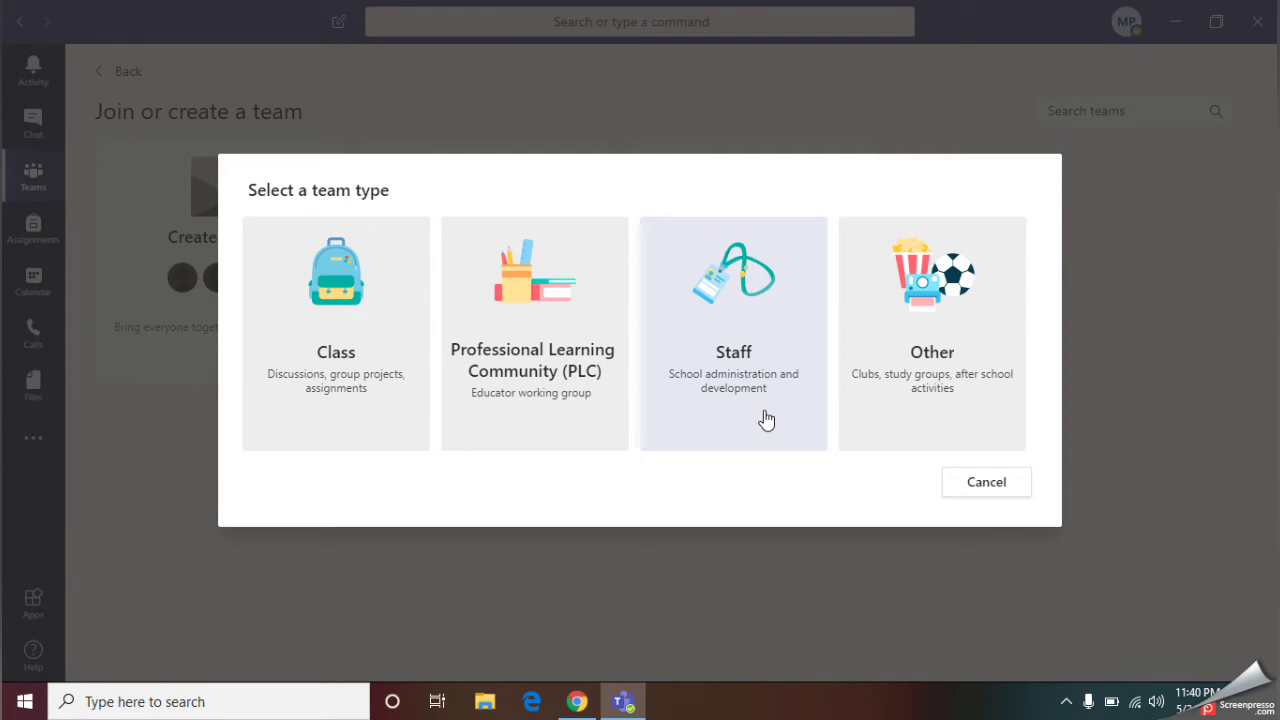
{"action": "left_click", "coordinate": [346, 381]}
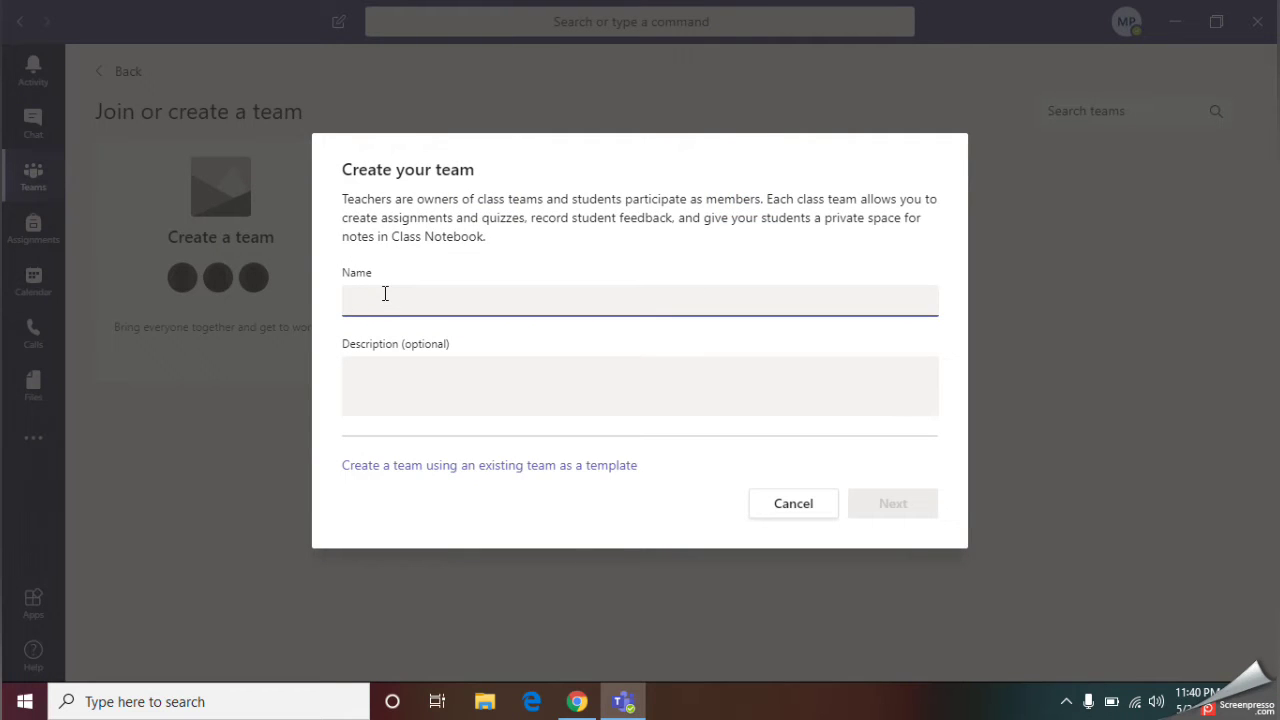
{"action": "type", "text": "Grade 11"}
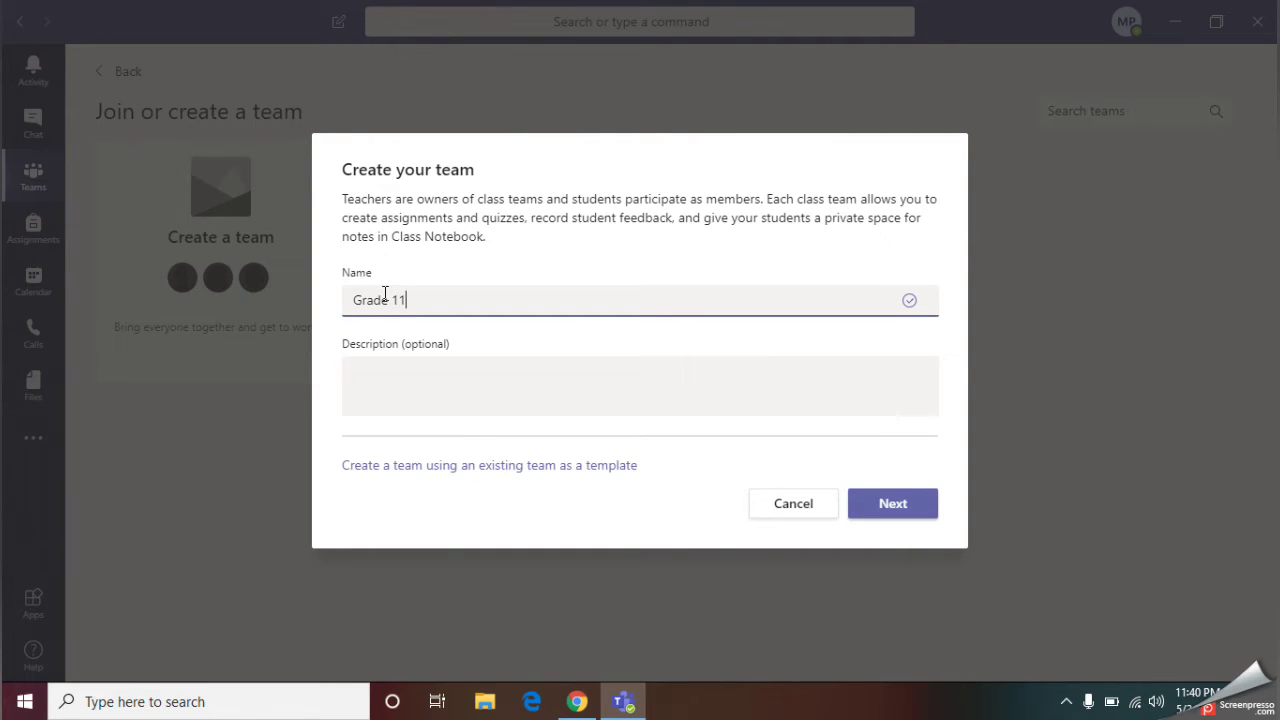
{"action": "left_click", "coordinate": [386, 390]}
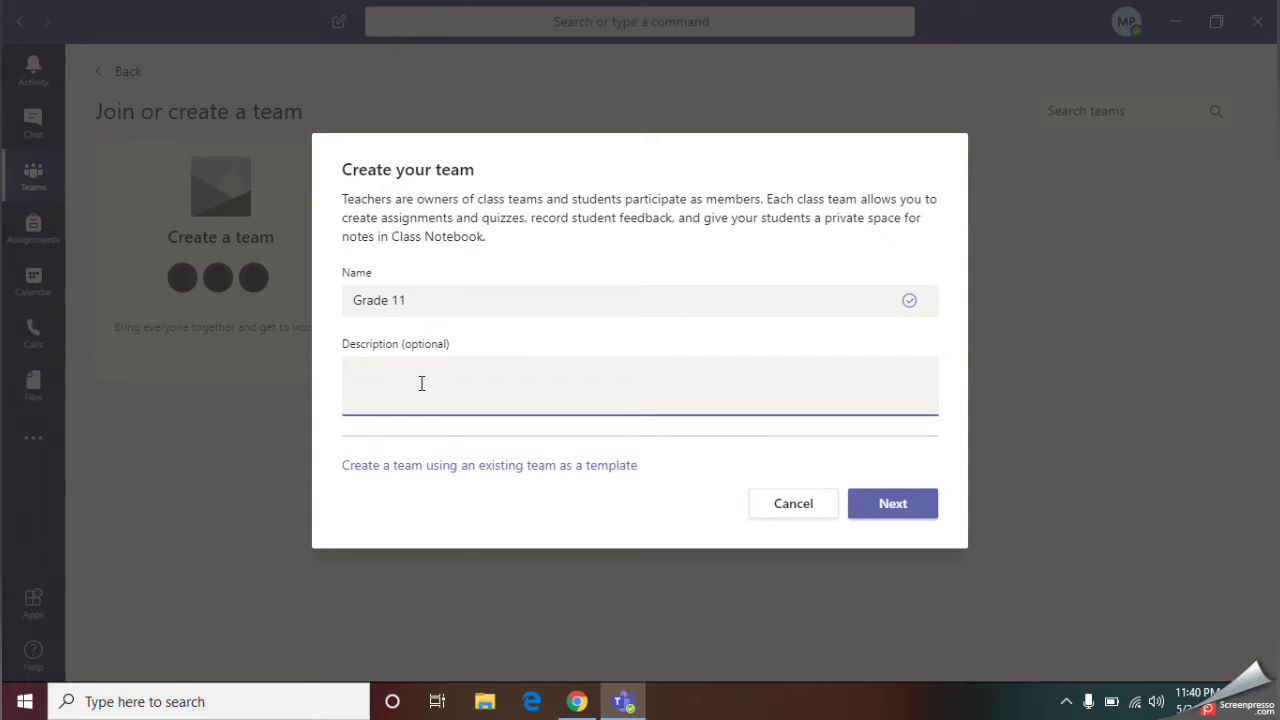
- Finish creating the Grade 11 team, then search for and add two students as members
{"action": "left_click", "coordinate": [913, 510]}
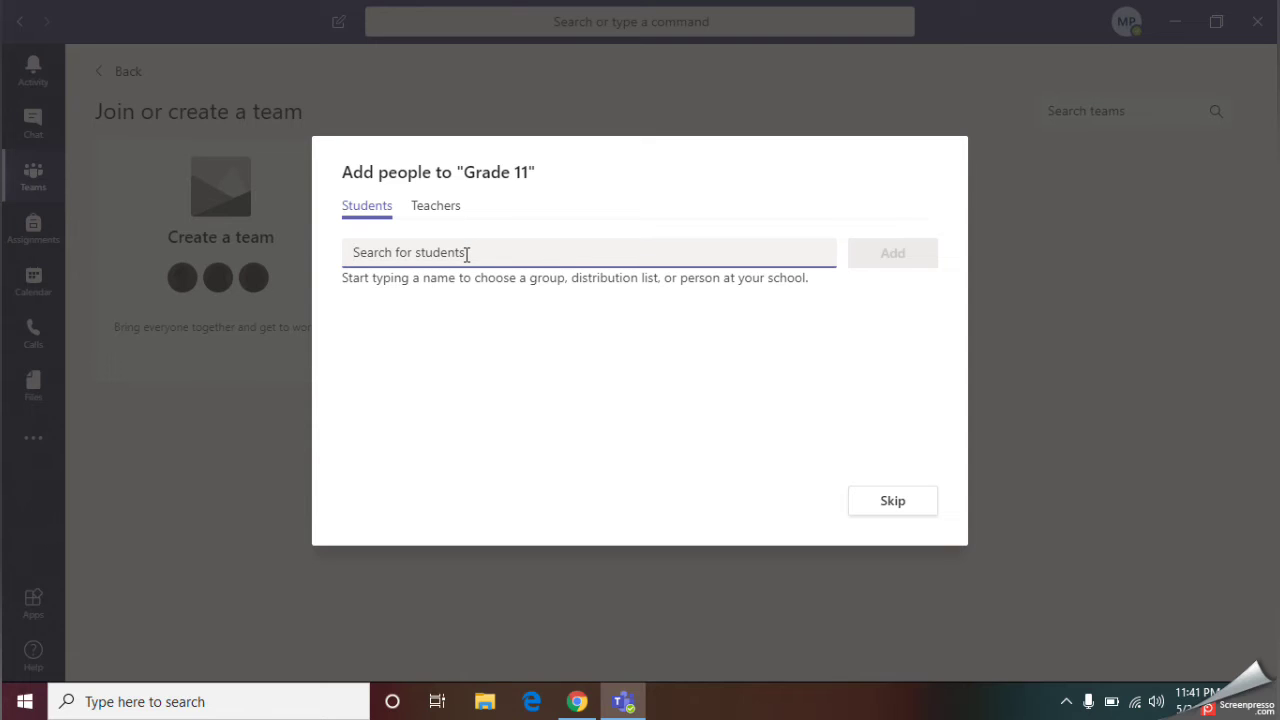
{"action": "type", "text": "lak"}
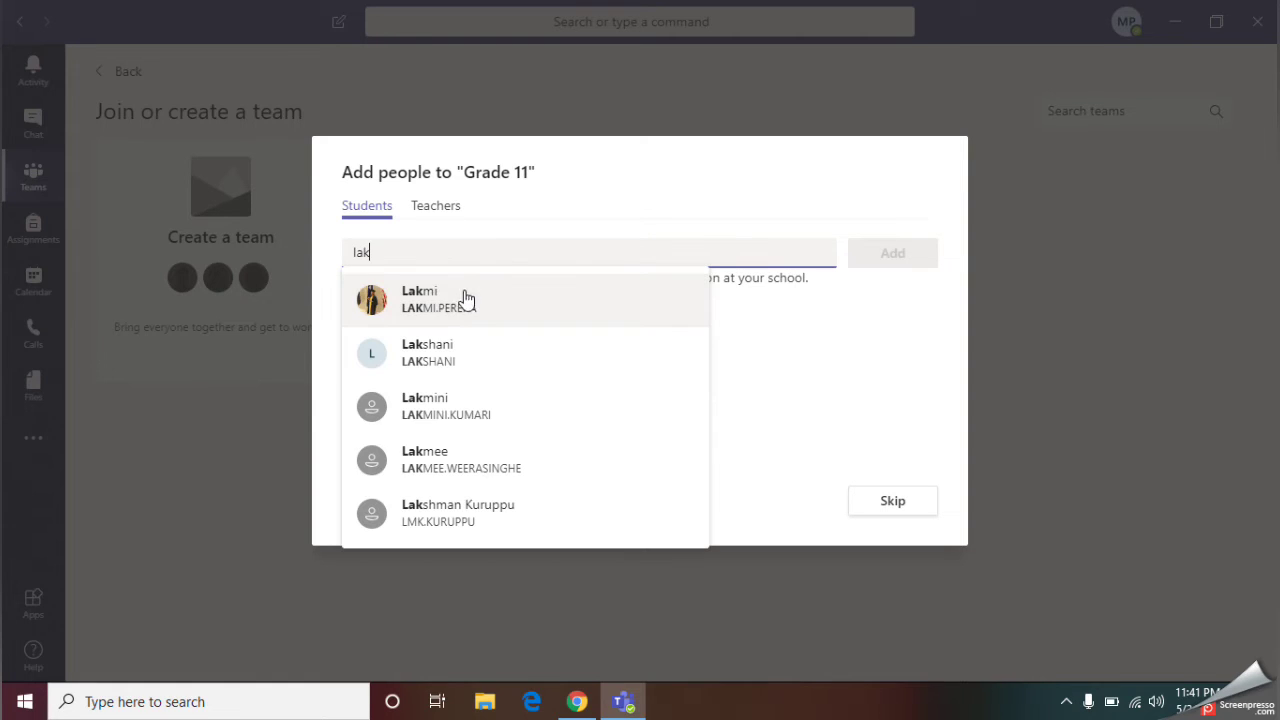
{"action": "left_click", "coordinate": [464, 311]}
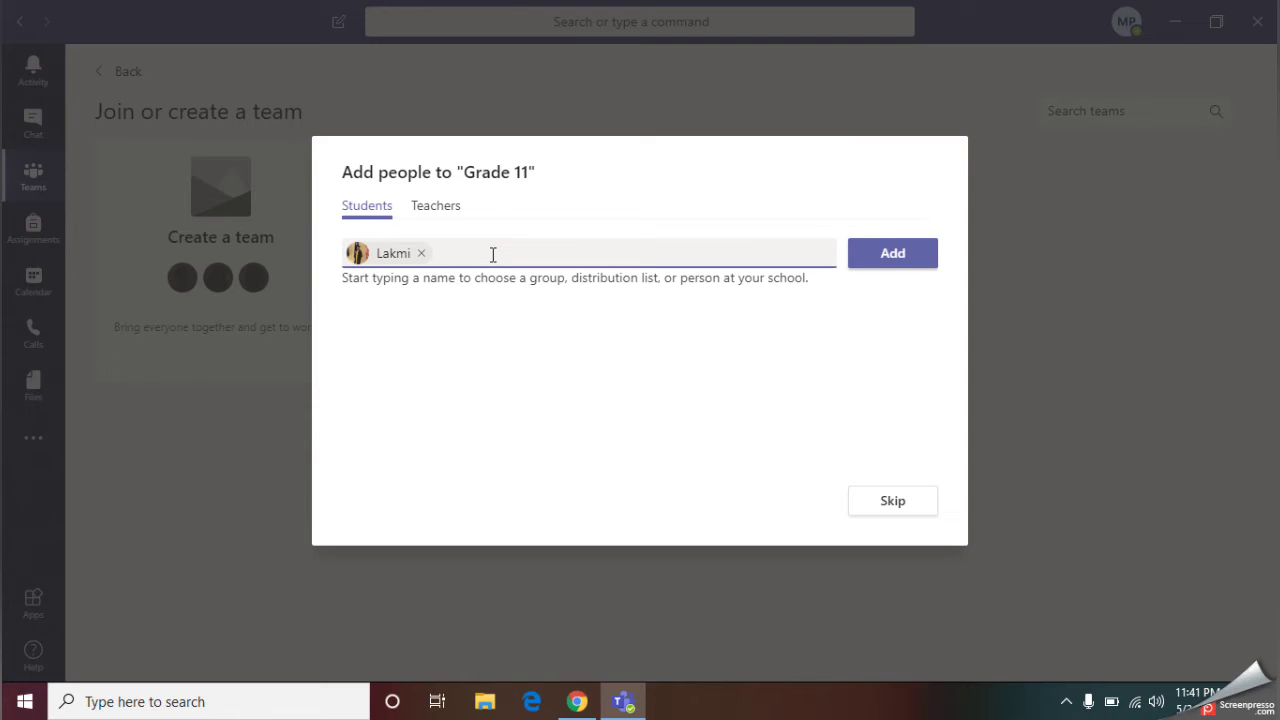
{"action": "type", "text": "ner"}
{"action": "left_click", "coordinate": [555, 298]}
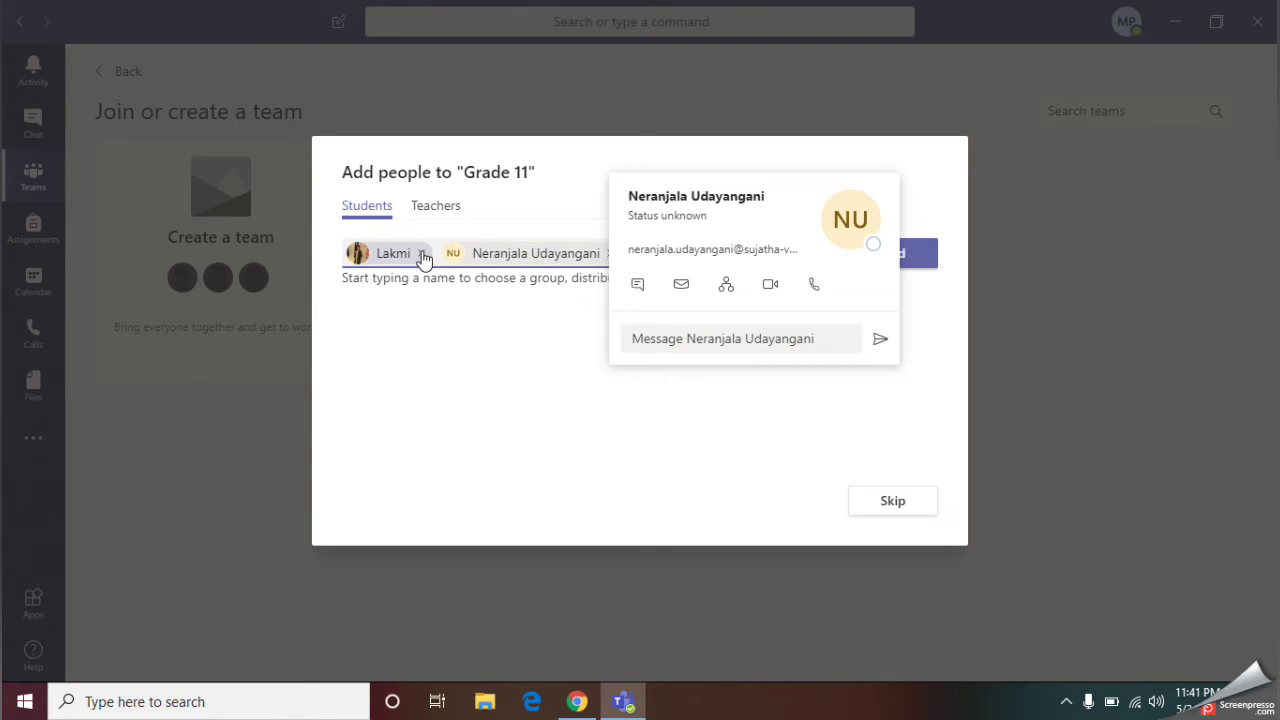
{"action": "left_click", "coordinate": [931, 262]}
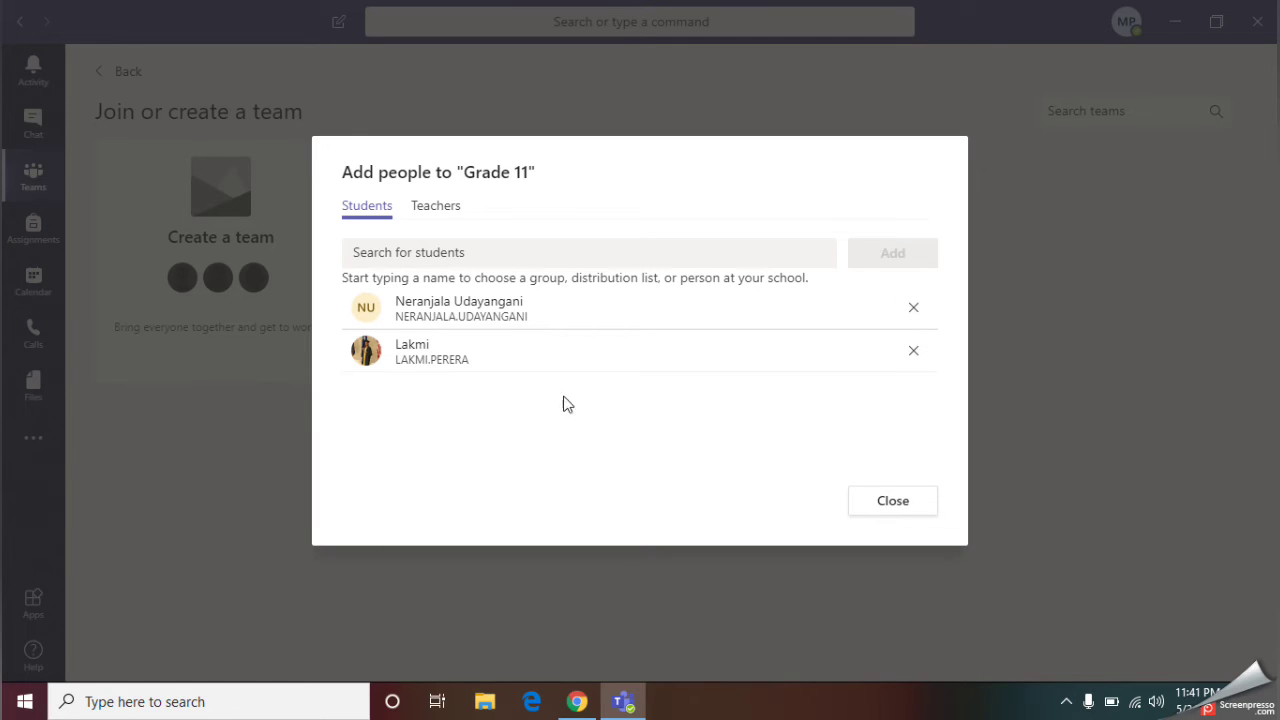
- Close Add people, view the channel's Files and Posts, then return to All teams
{"action": "left_click", "coordinate": [915, 512]}
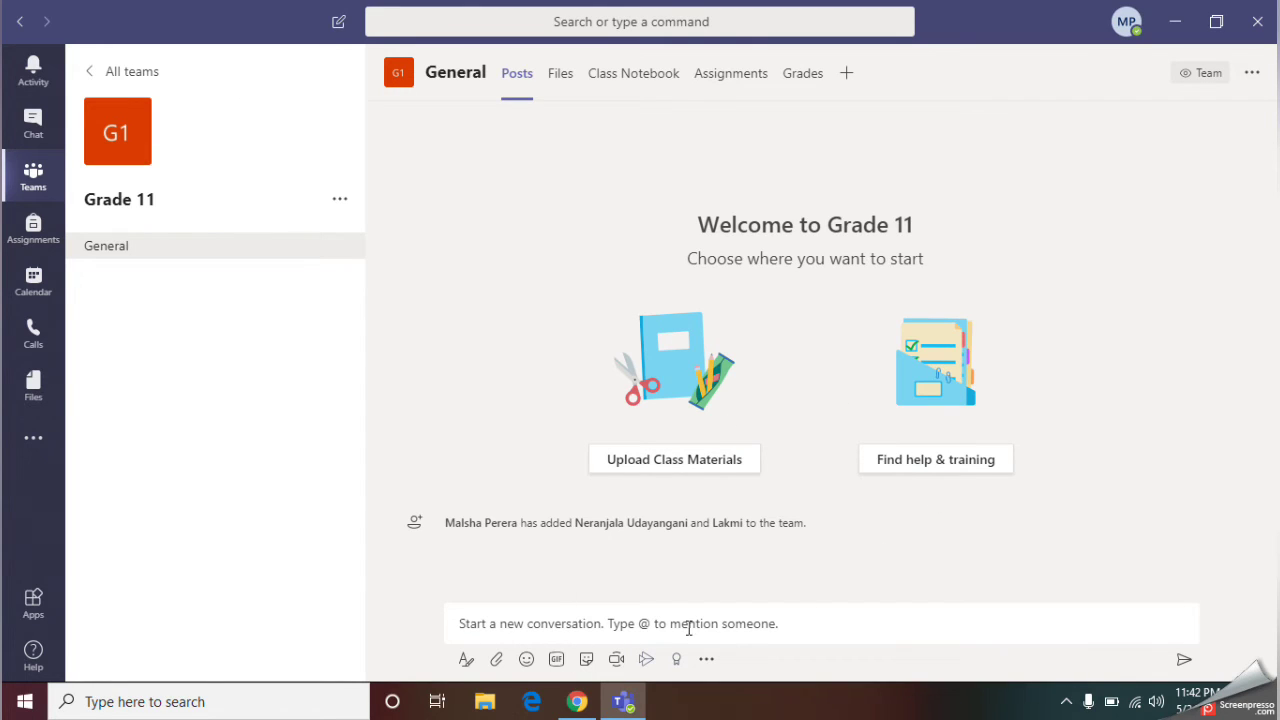
{"action": "left_click", "coordinate": [560, 75]}
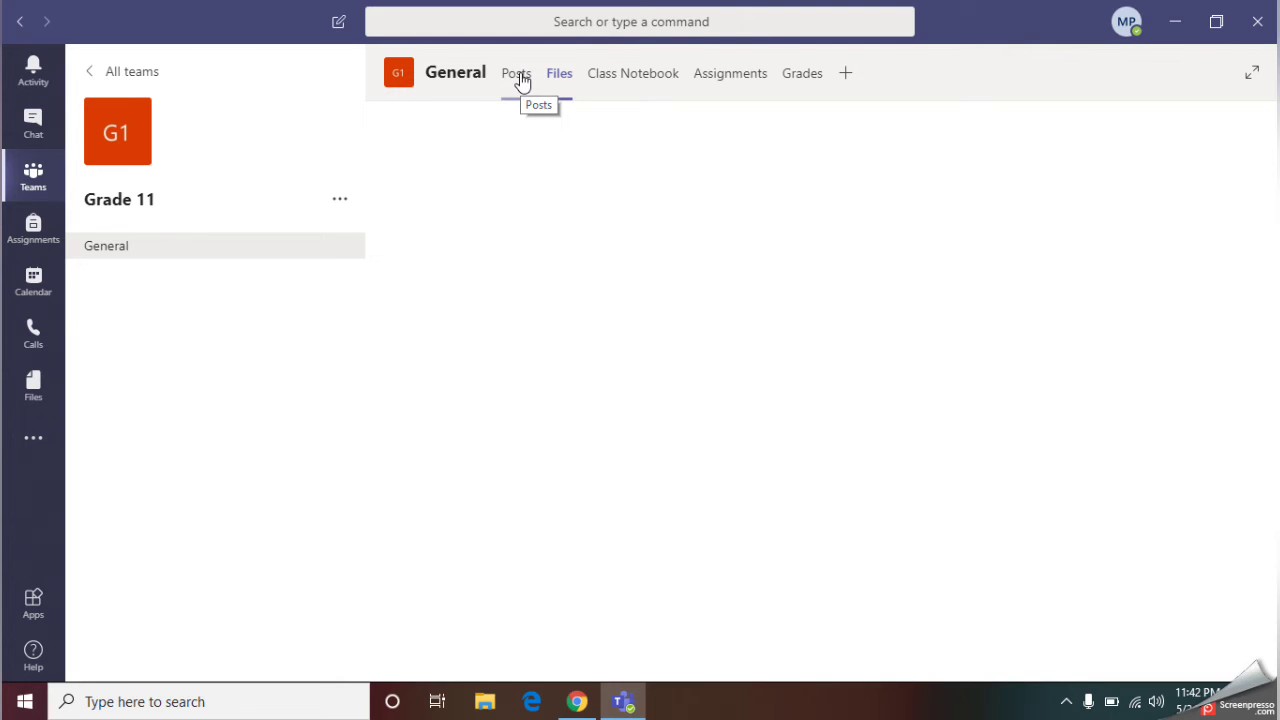
{"action": "left_click", "coordinate": [519, 78]}
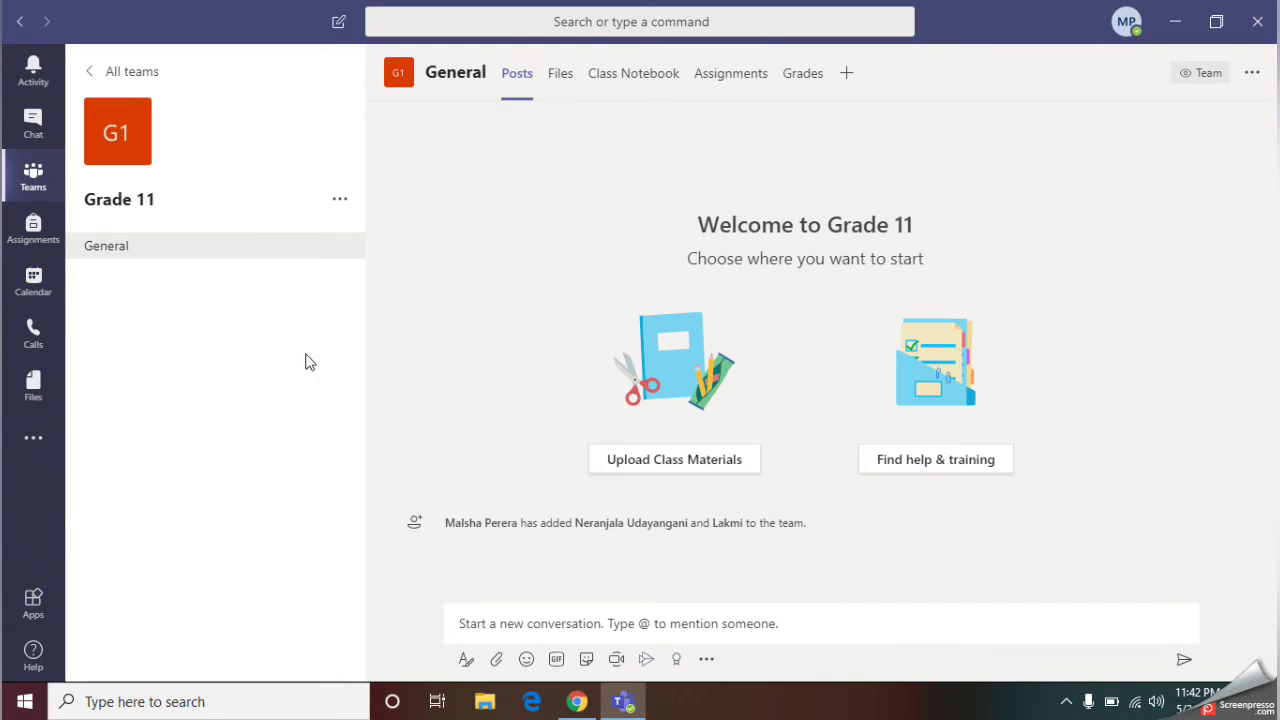
{"action": "left_click", "coordinate": [93, 78]}
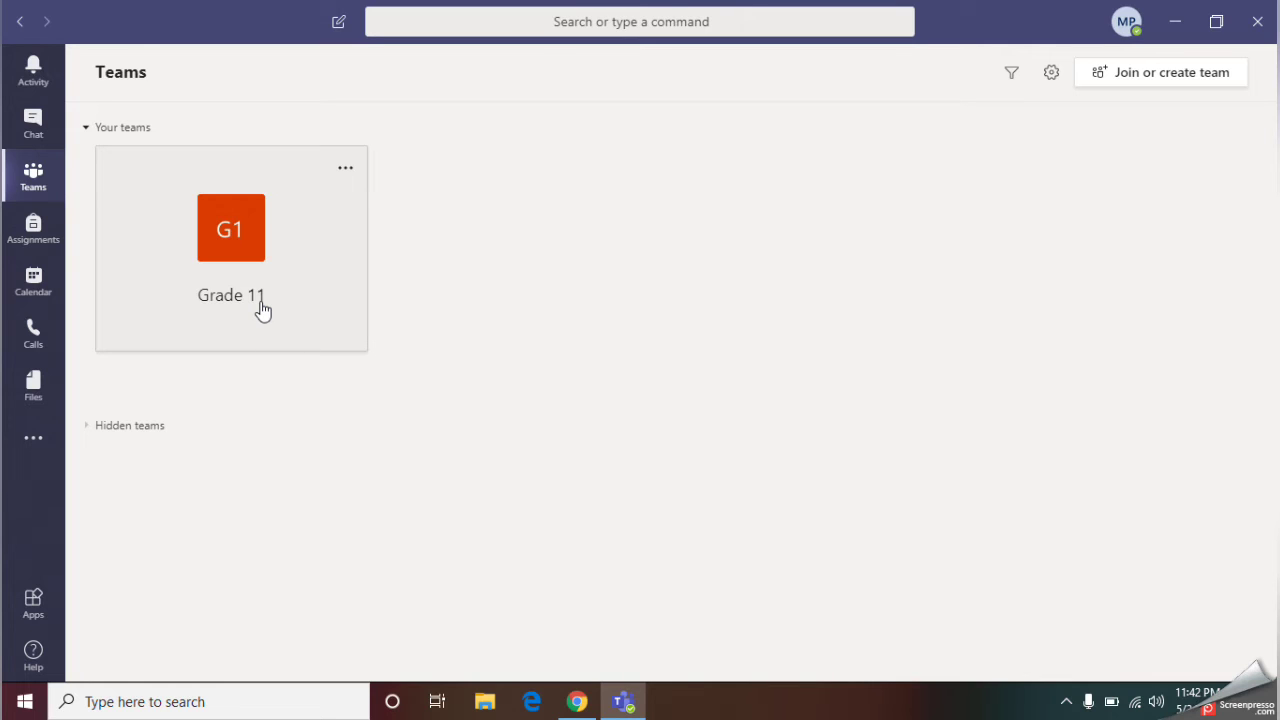
- Start a new calendar meeting titled 'Grade 11 ICT' and move to required attendees
{"action": "left_click", "coordinate": [34, 285]}
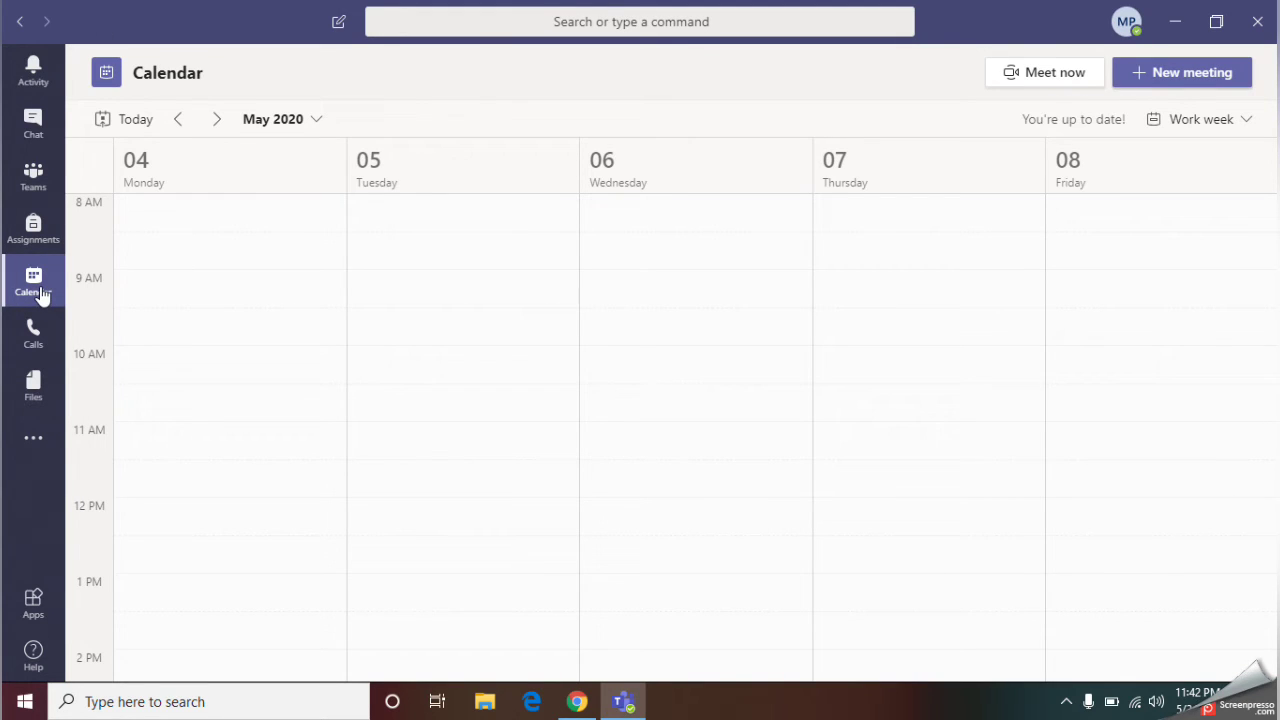
{"action": "left_click", "coordinate": [1178, 72]}
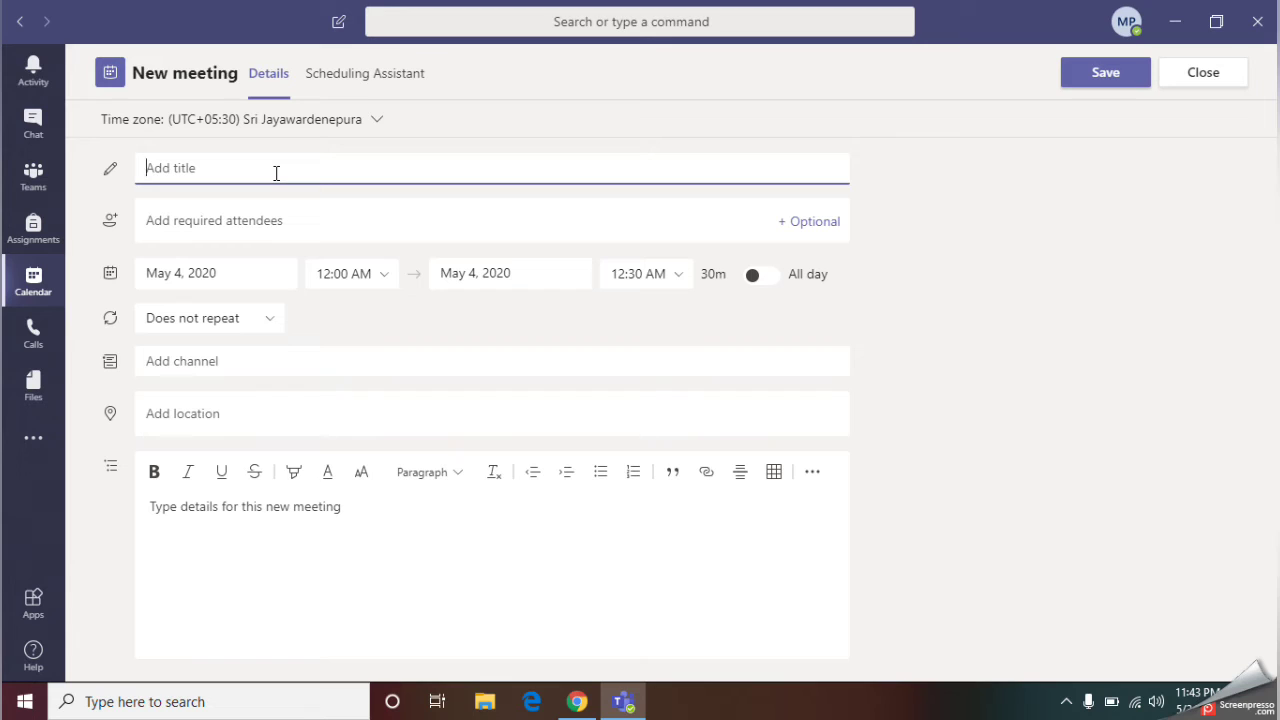
{"action": "type", "text": "Grade 11 ICT"}
{"action": "left_click", "coordinate": [323, 223]}
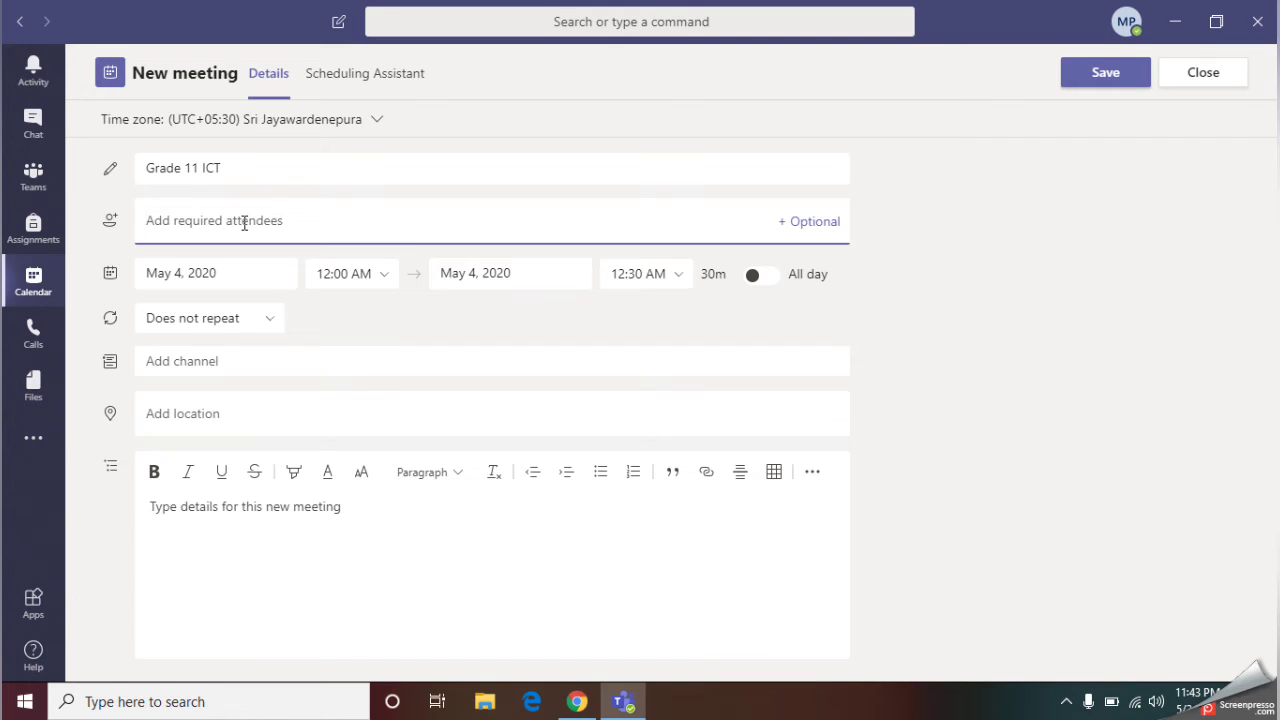
- Invite the student as a required attendee and set the date to May 14, 2020
{"action": "type", "text": "ner"}
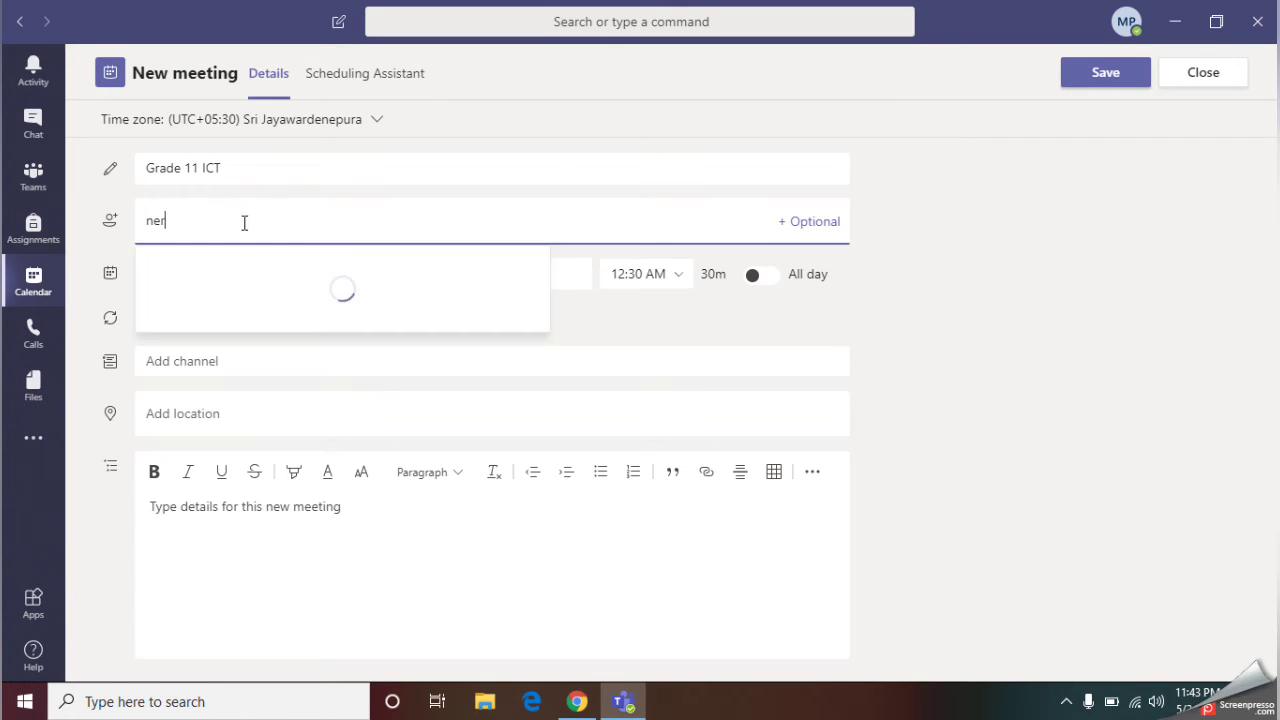
{"action": "left_click", "coordinate": [255, 278]}
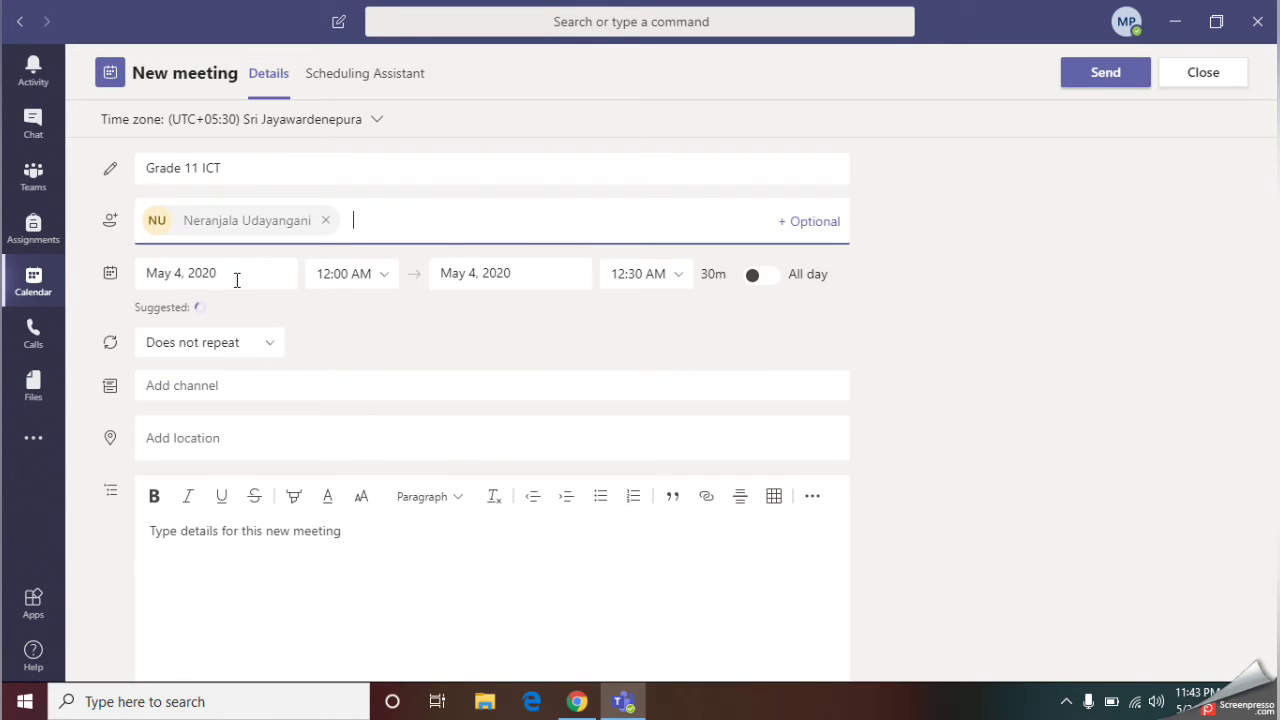
{"action": "left_click", "coordinate": [236, 277]}
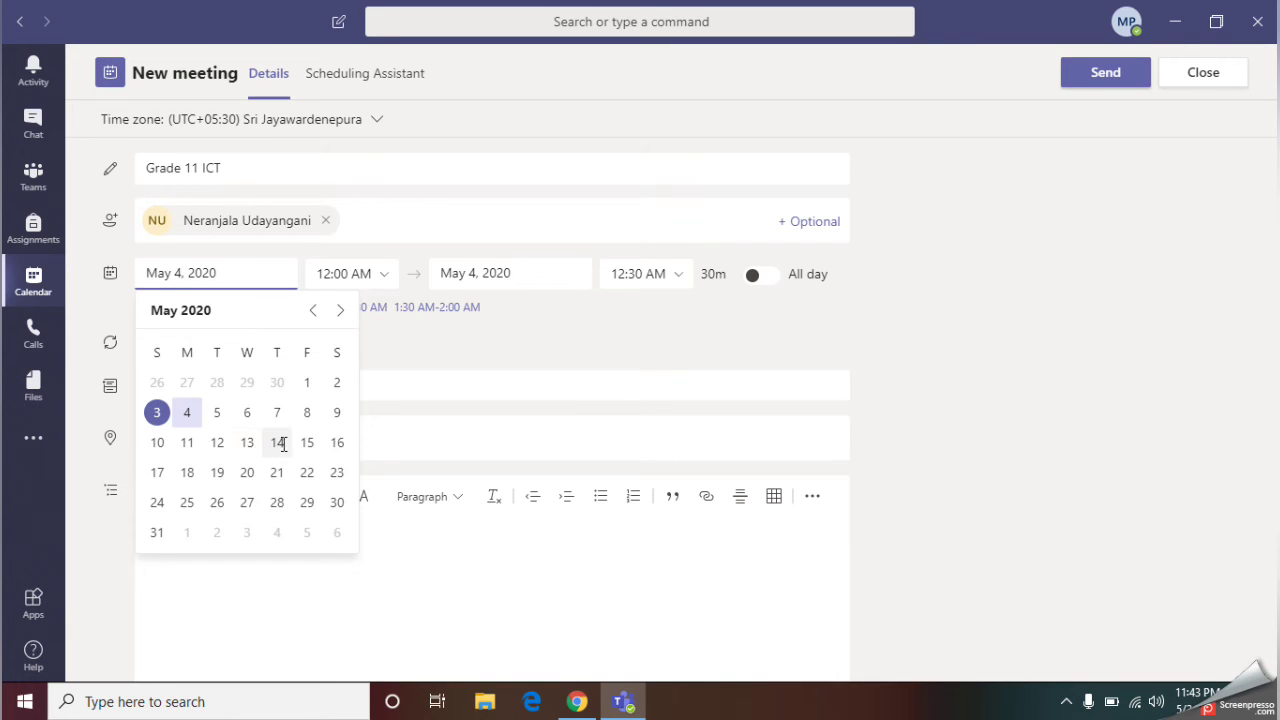
{"action": "left_click", "coordinate": [277, 442]}
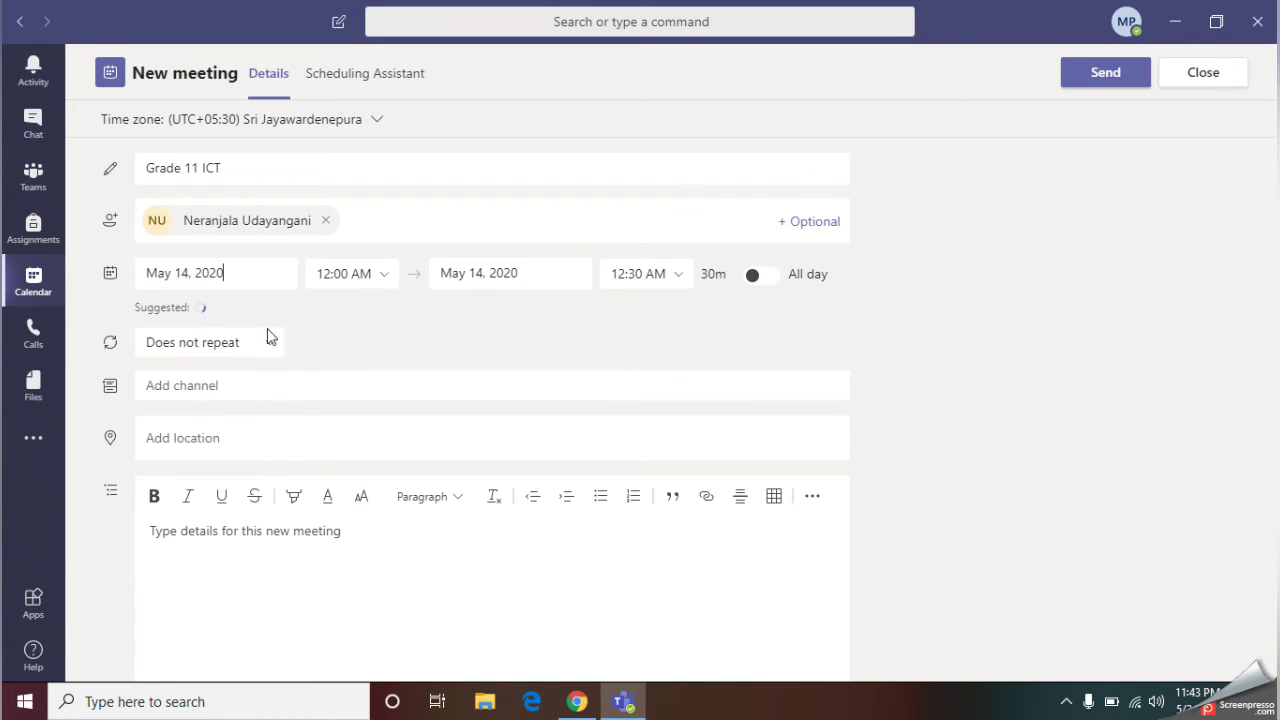
- Set the meeting to run from 6:00 AM to 8:00 AM
{"action": "left_click", "coordinate": [387, 282]}
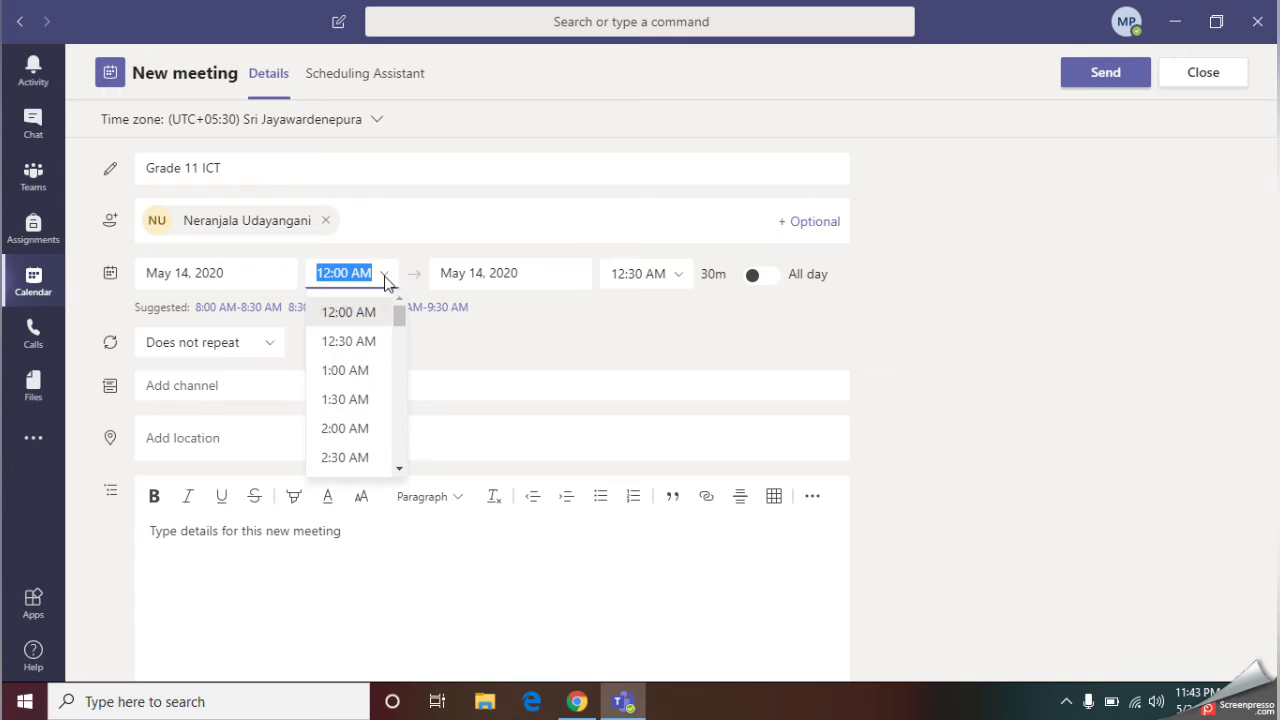
{"action": "scroll", "coordinate": [358, 409], "scroll_direction": "down", "scroll_amount": 3}
{"action": "left_click", "coordinate": [350, 380]}
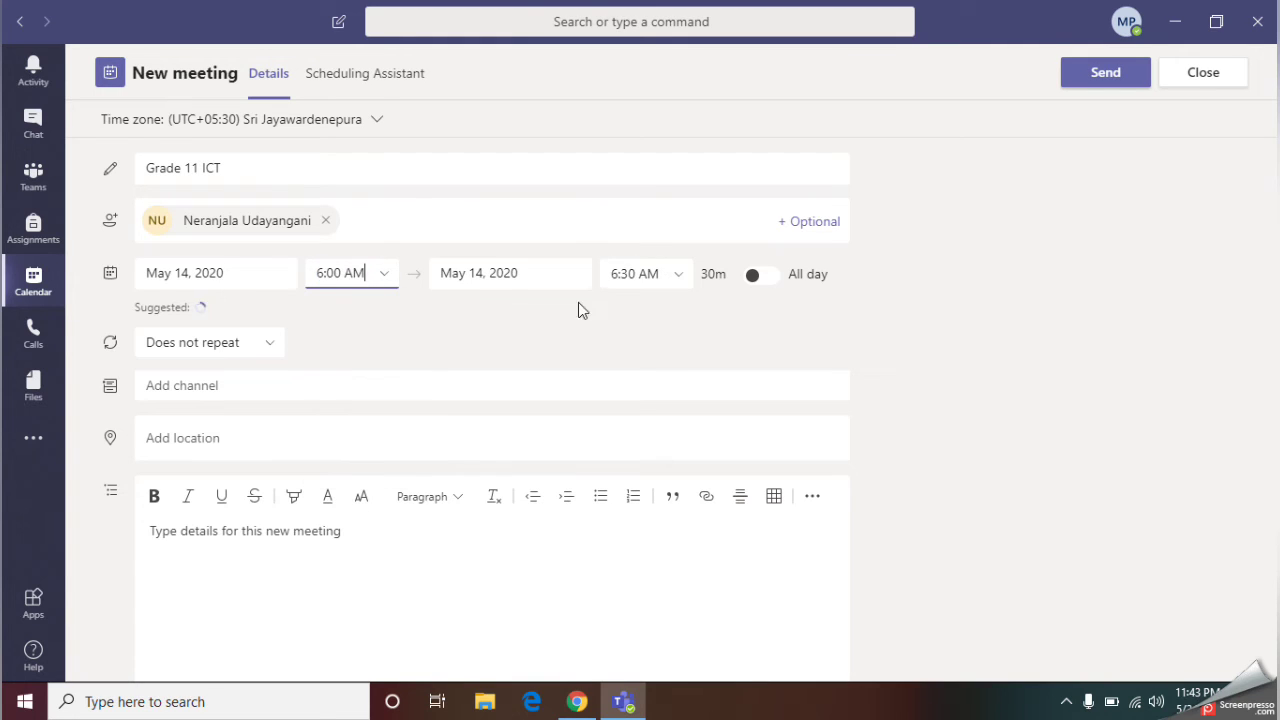
{"action": "left_click", "coordinate": [679, 279]}
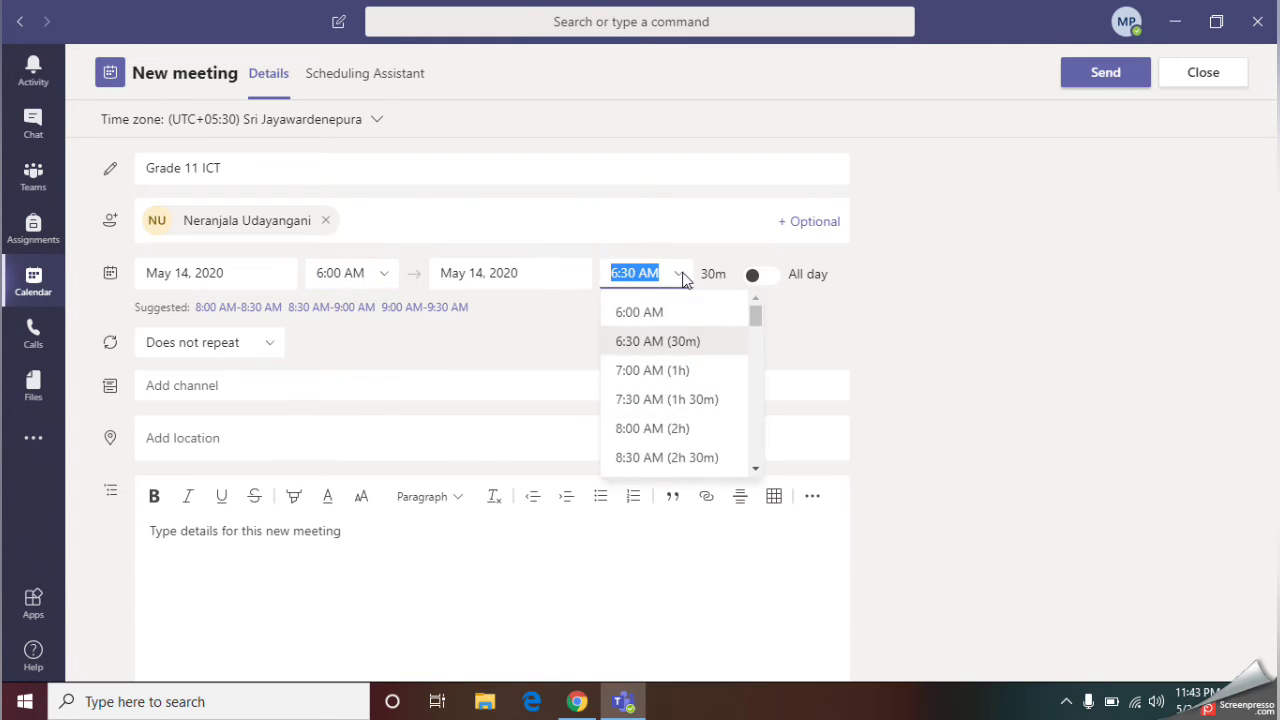
{"action": "left_click", "coordinate": [652, 430]}
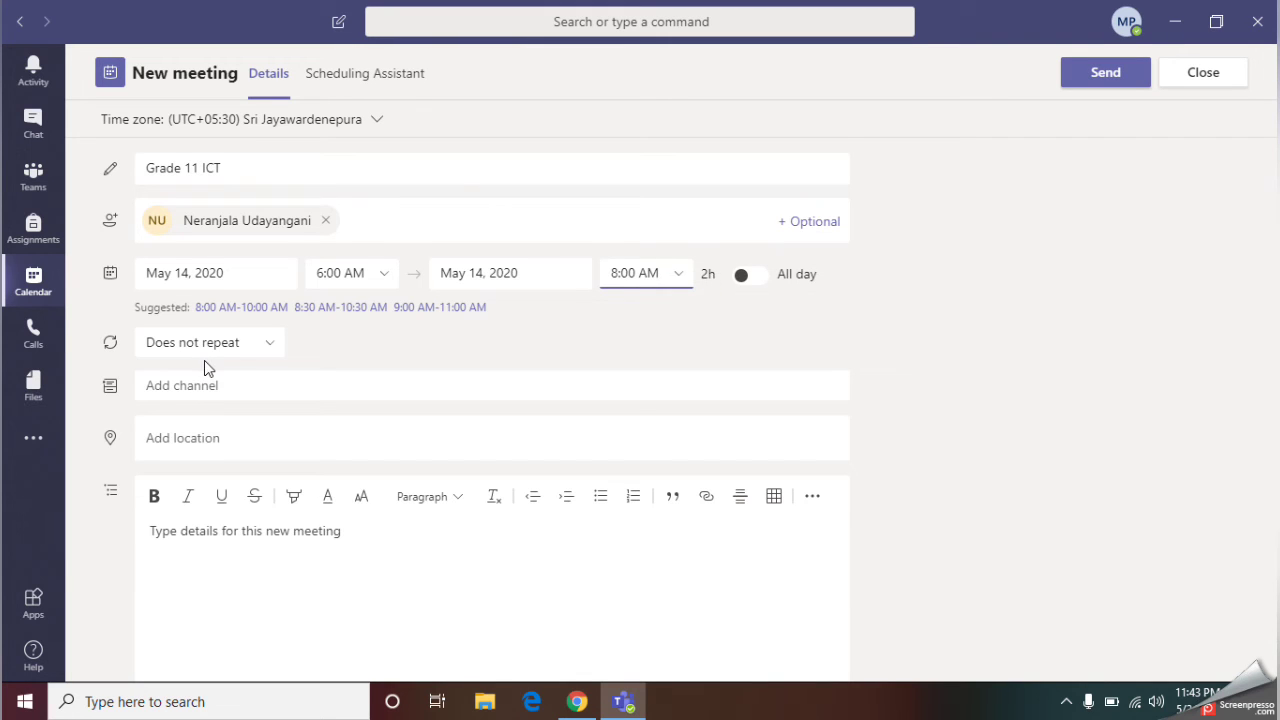
- Make the meeting repeat weekly on Thursdays
{"action": "scroll", "coordinate": [205, 363], "scroll_direction": "down", "scroll_amount": 2}
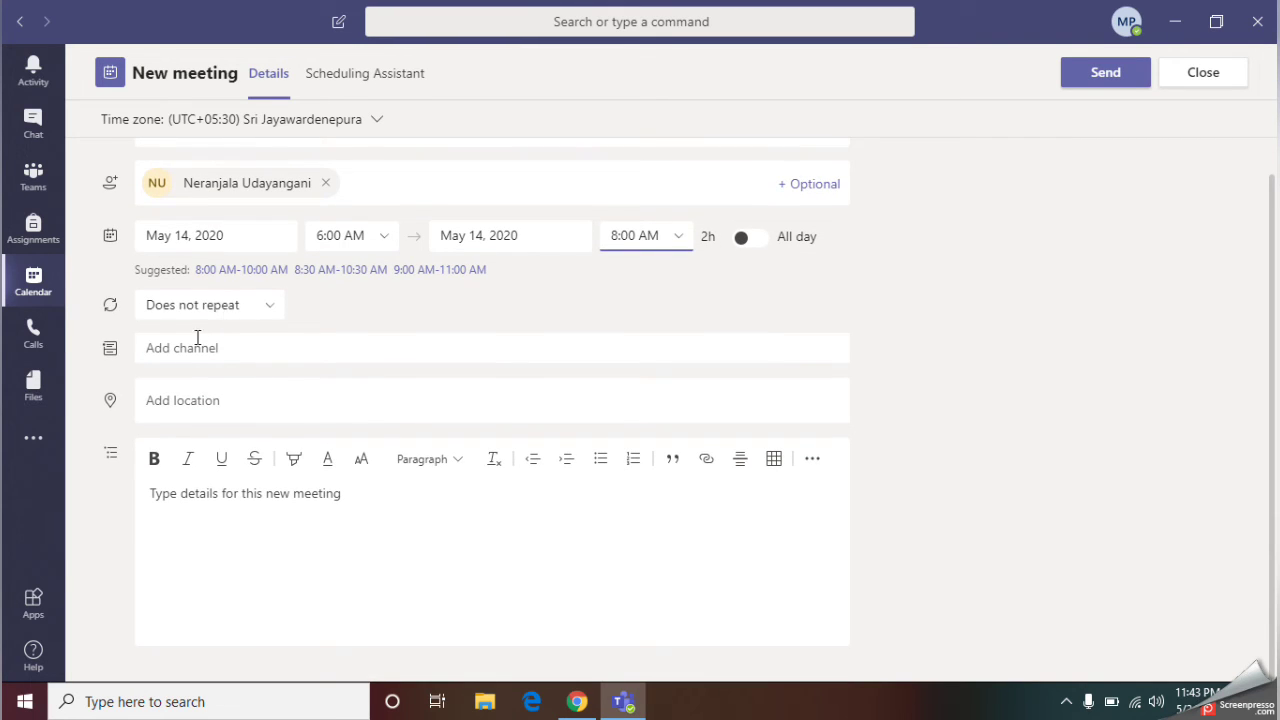
{"action": "left_click", "coordinate": [269, 308]}
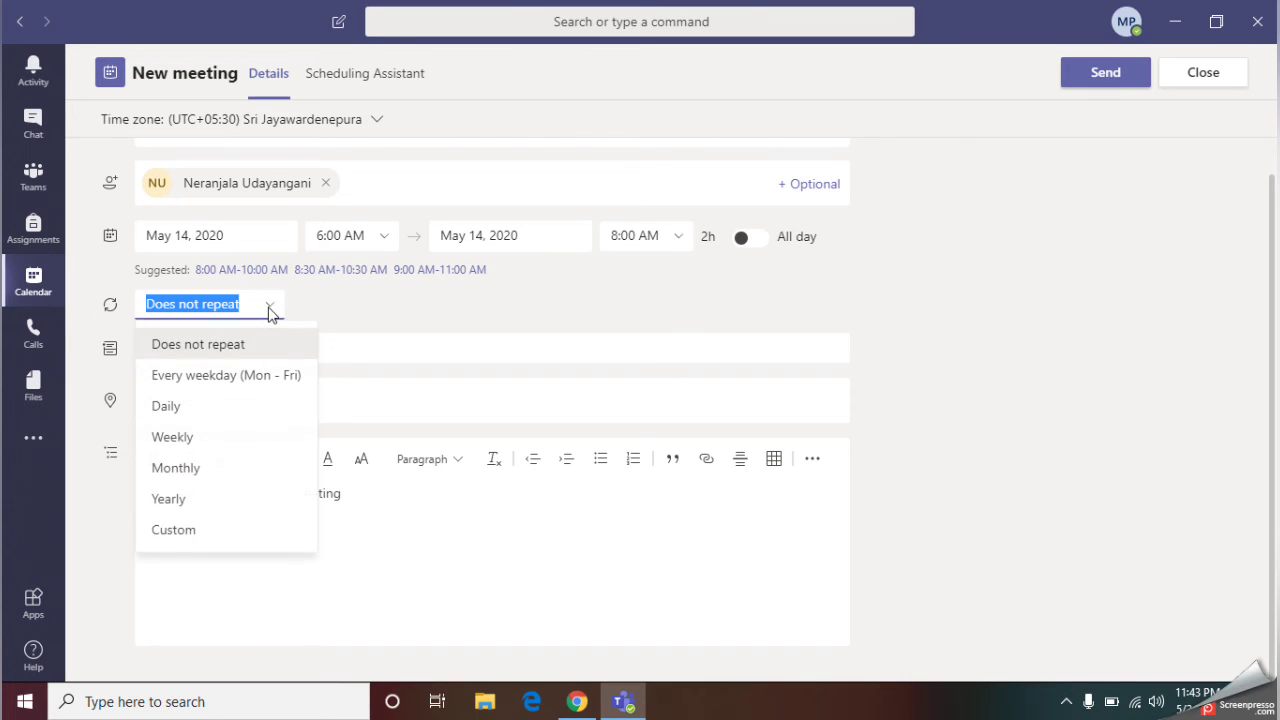
{"action": "left_click", "coordinate": [186, 440]}
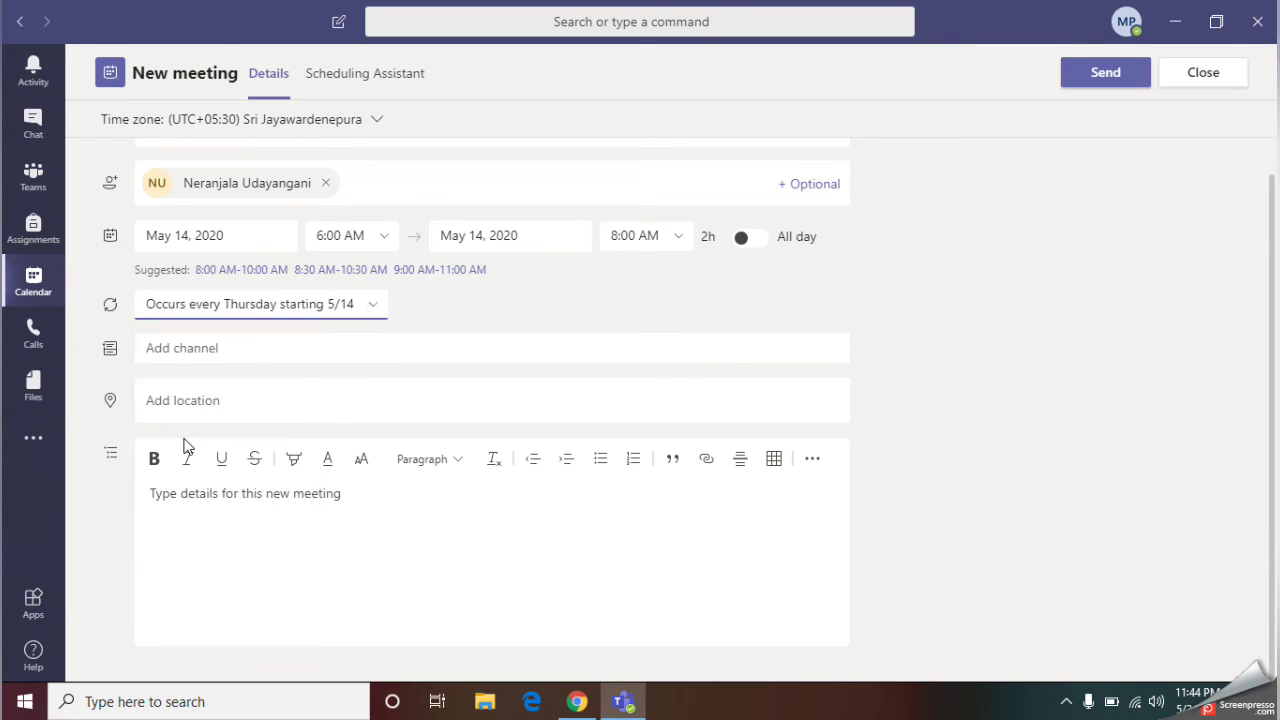
- Post the meeting to the General channel of the Grade 11 team
{"action": "left_click", "coordinate": [189, 349]}
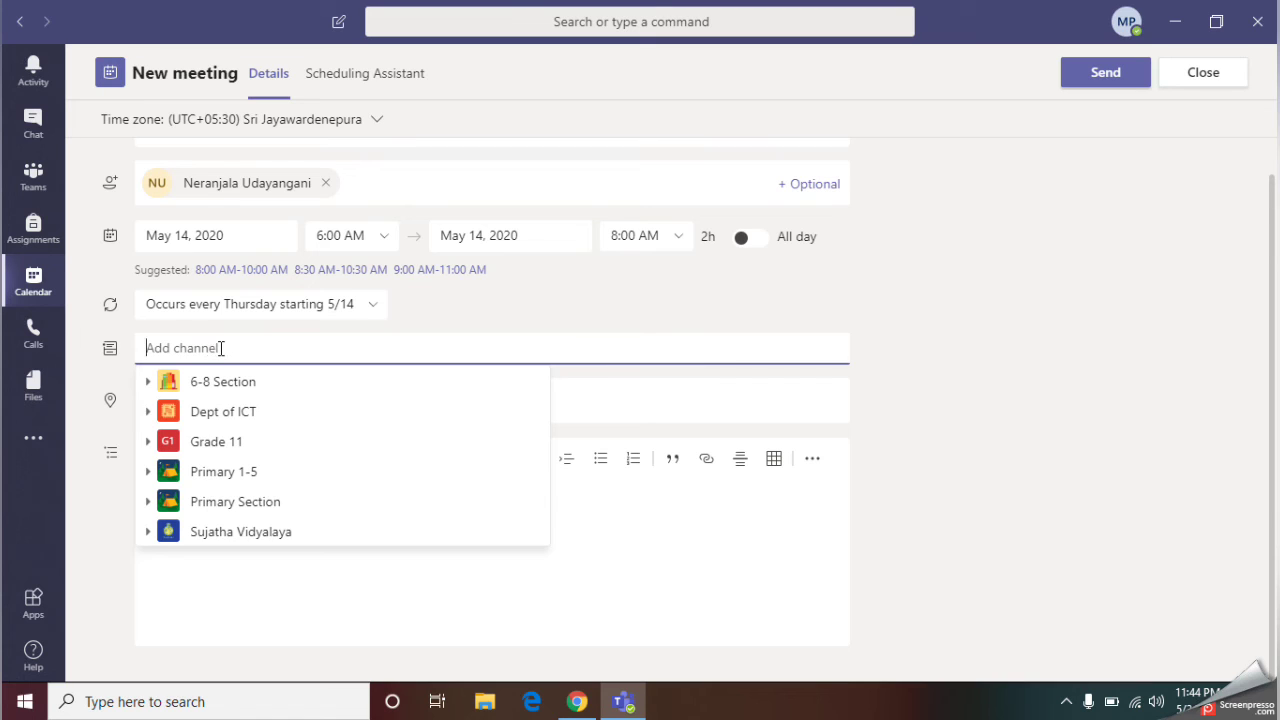
{"action": "left_click", "coordinate": [148, 441]}
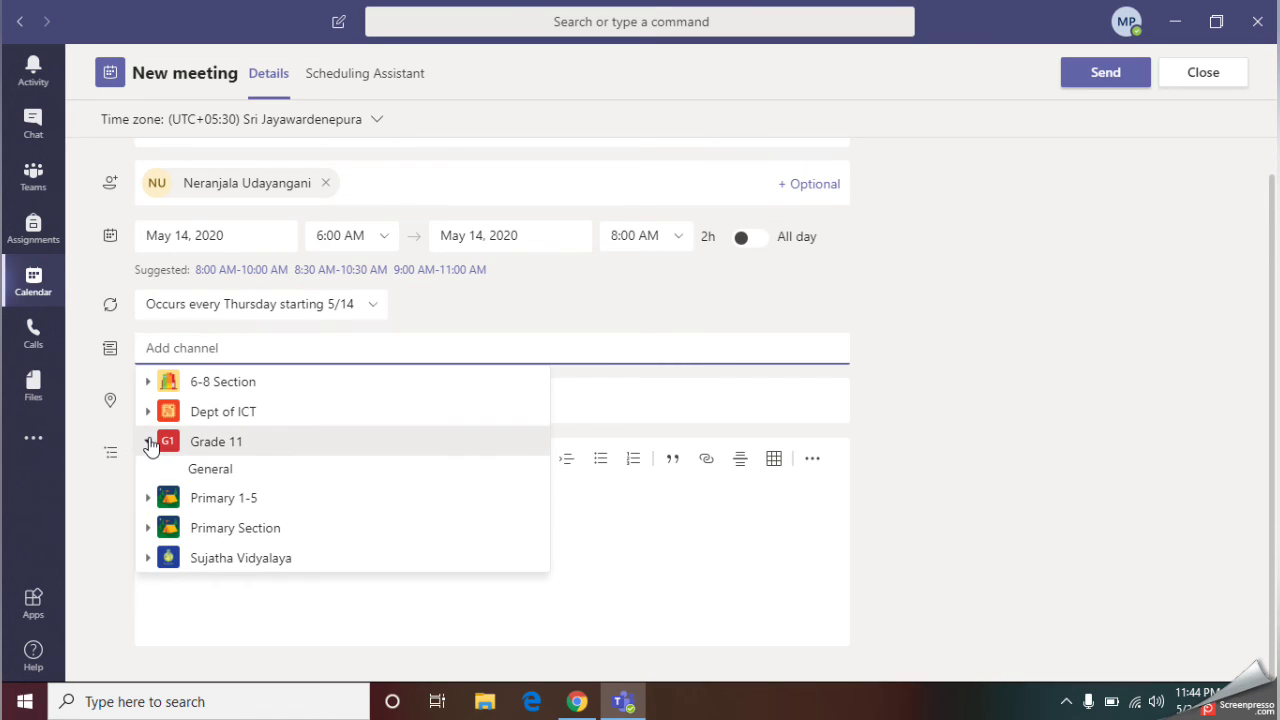
{"action": "left_click", "coordinate": [219, 448]}
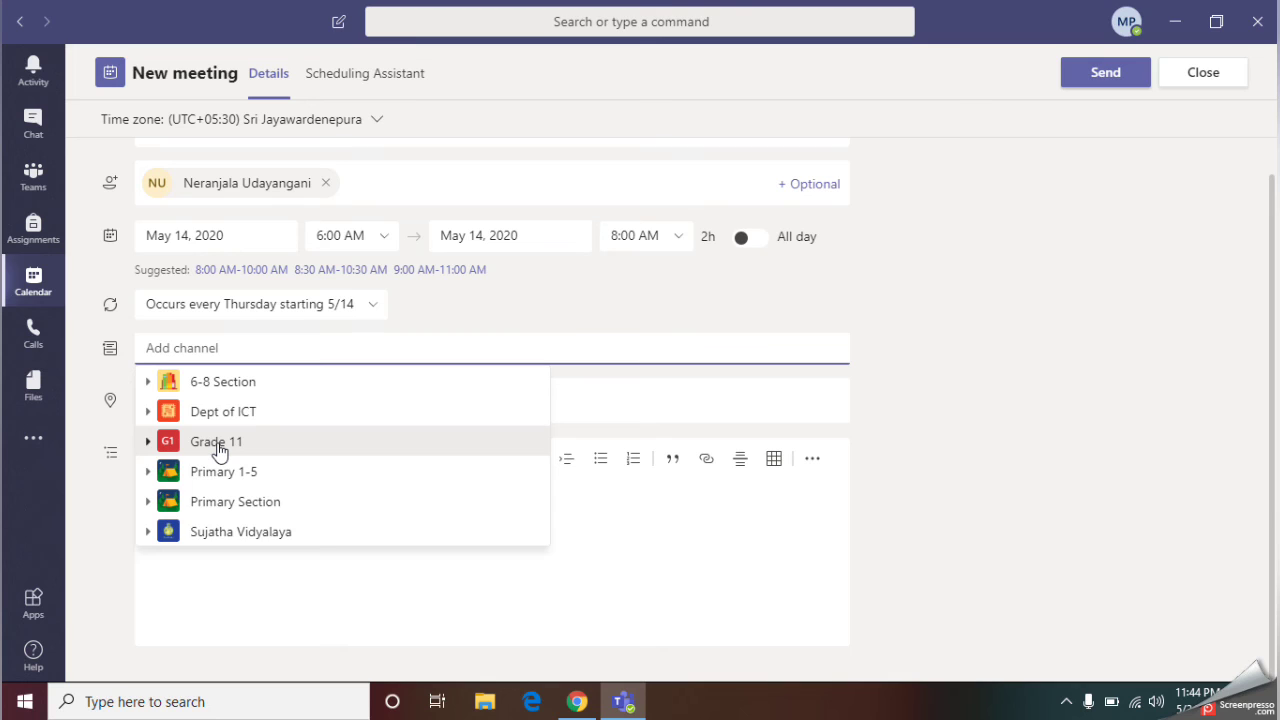
{"action": "left_click", "coordinate": [219, 448]}
{"action": "left_click", "coordinate": [220, 469]}
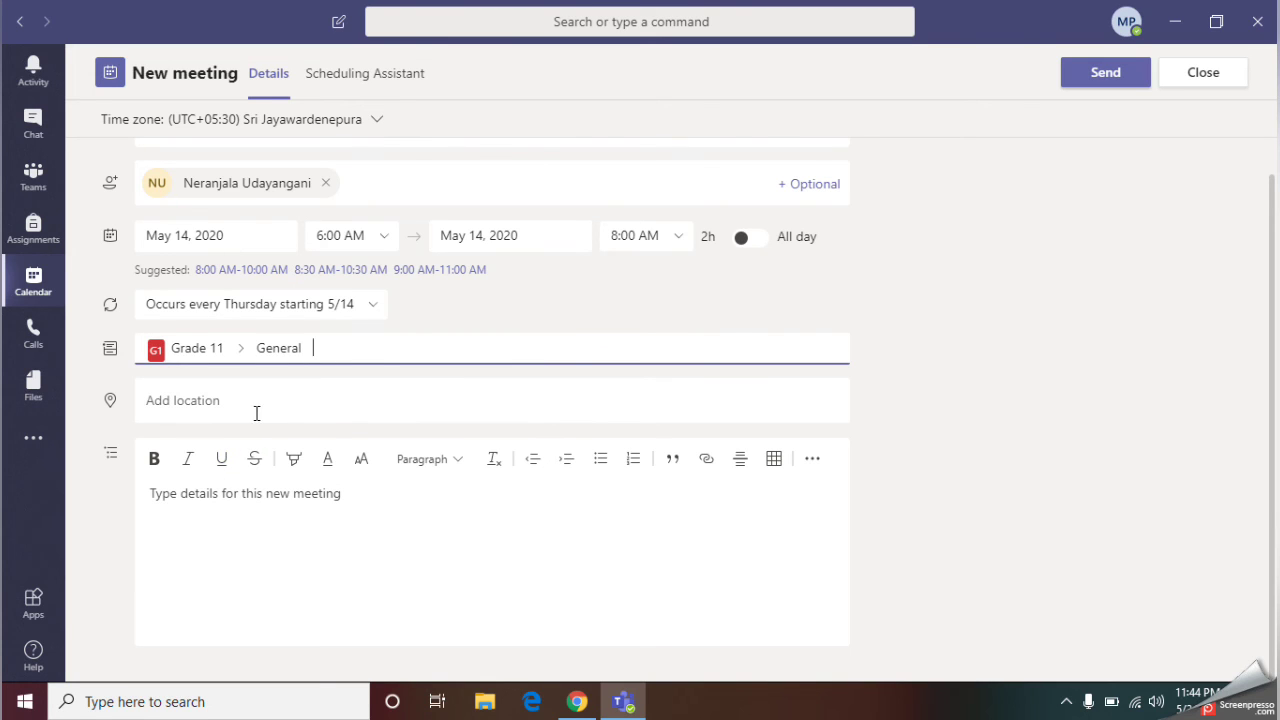
{"action": "left_click", "coordinate": [215, 402]}
{"action": "left_click", "coordinate": [268, 543]}
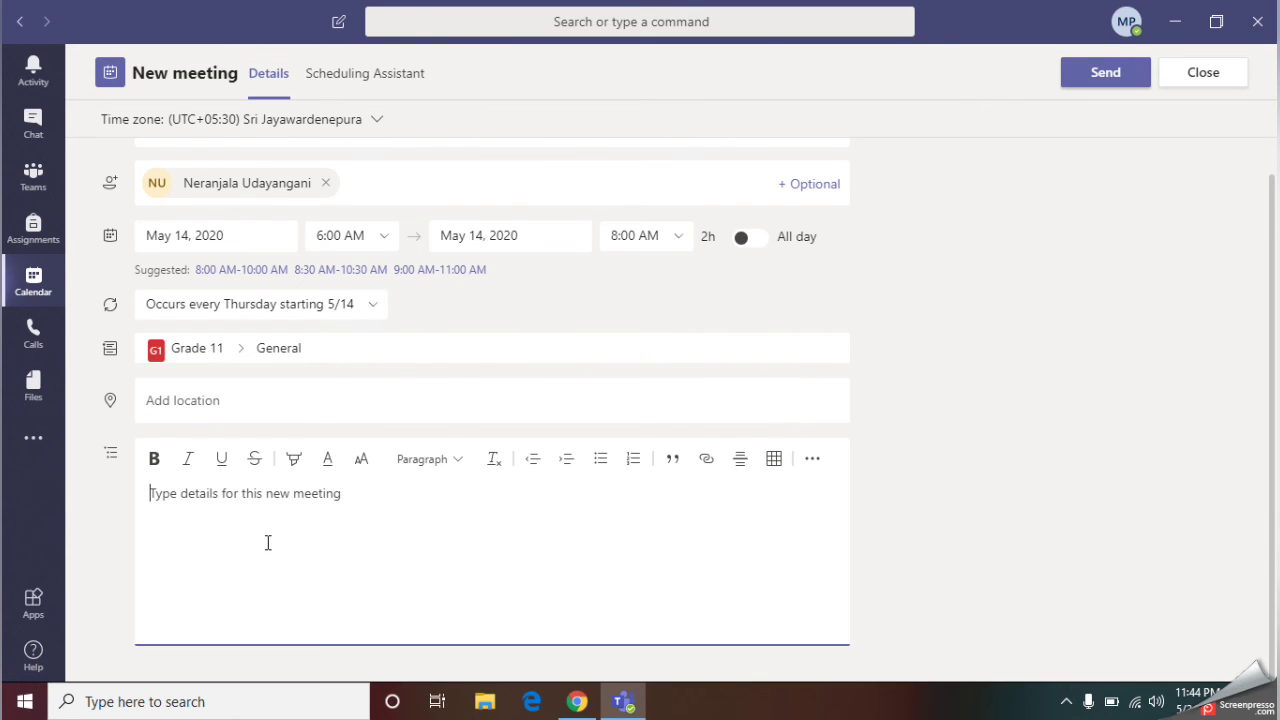